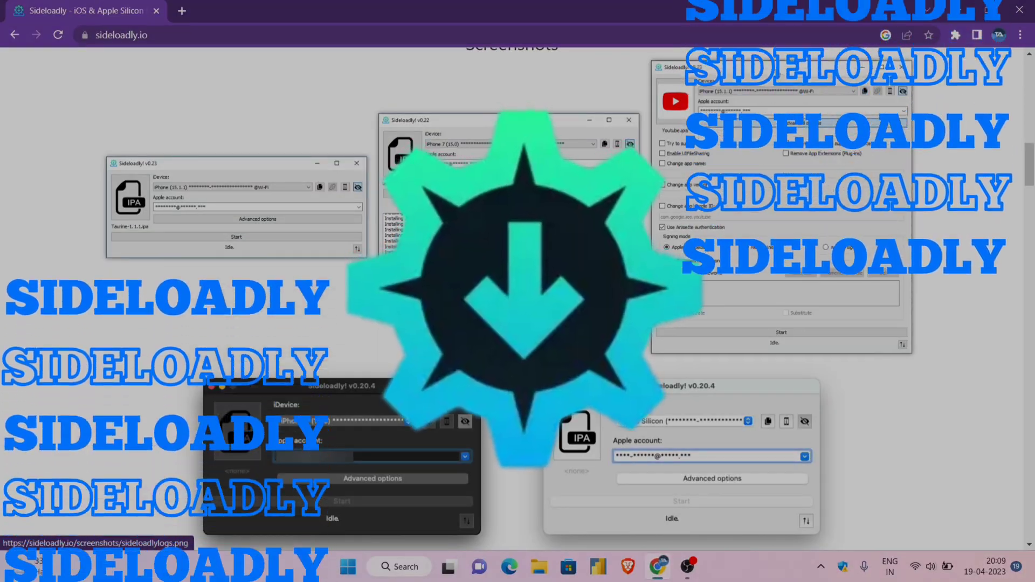
Step: Check which Wi-Fi network the PC is connected to in quick settings
{"action": "scroll", "coordinate": [596, 282], "scroll_direction": "up", "scroll_amount": 7}
{"action": "scroll", "coordinate": [518, 291], "scroll_direction": "up", "scroll_amount": 10}
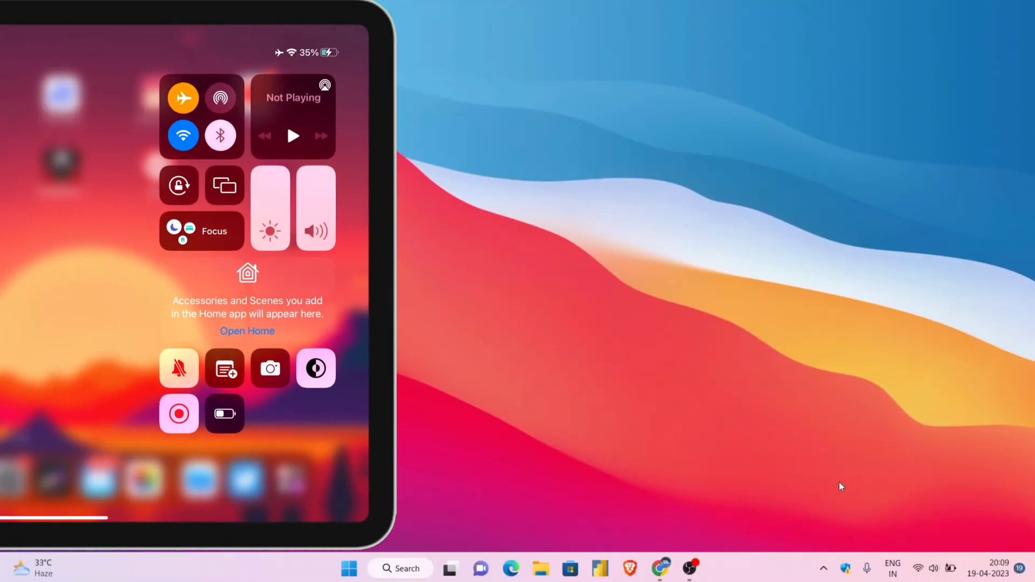
{"action": "left_click", "coordinate": [933, 568]}
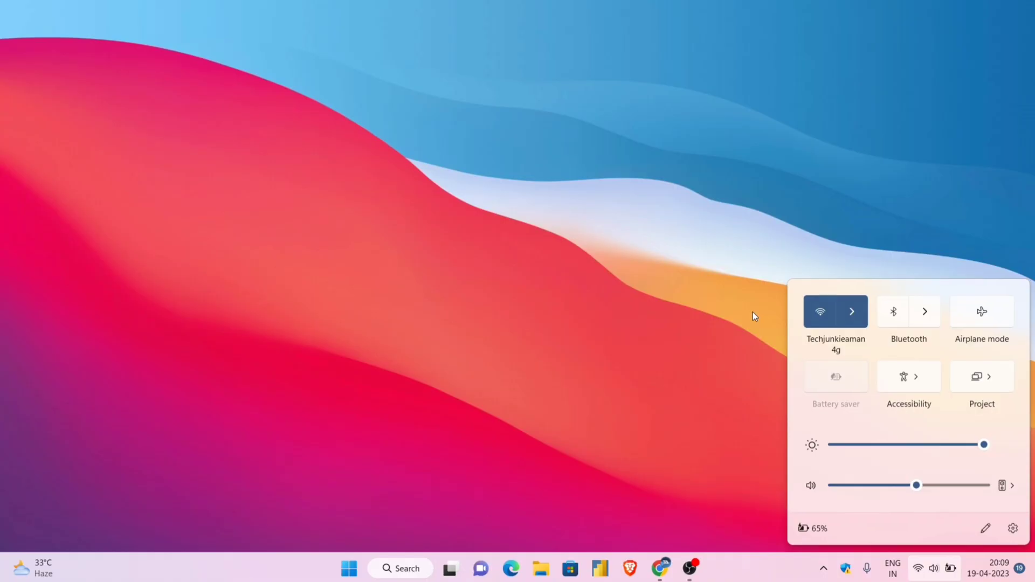
{"action": "left_click", "coordinate": [753, 314]}
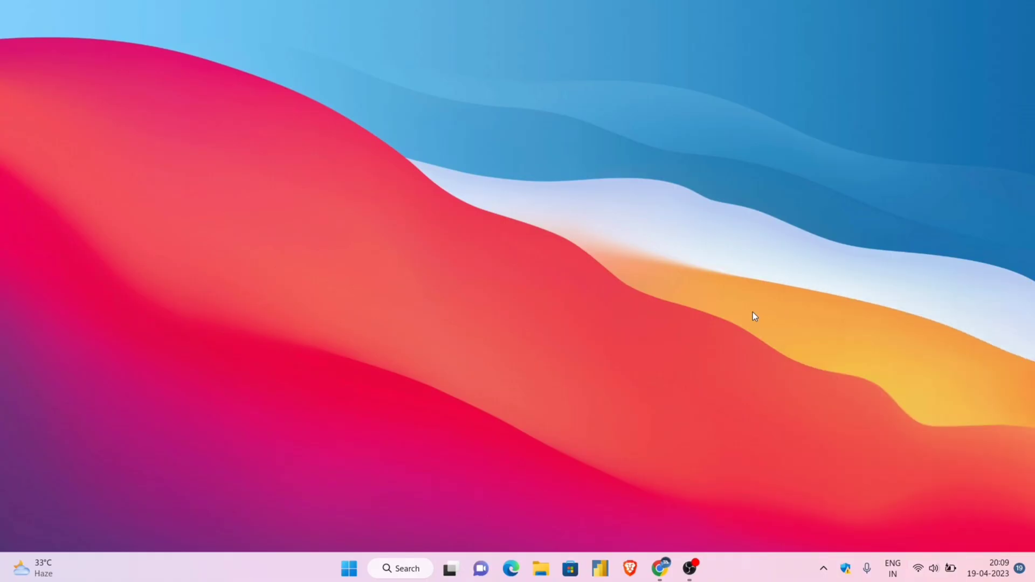
Step: Download the iCloud installer from Apple and the 64-bit Windows Sideloadly installer from sideloadly.io
{"action": "left_click", "coordinate": [658, 570]}
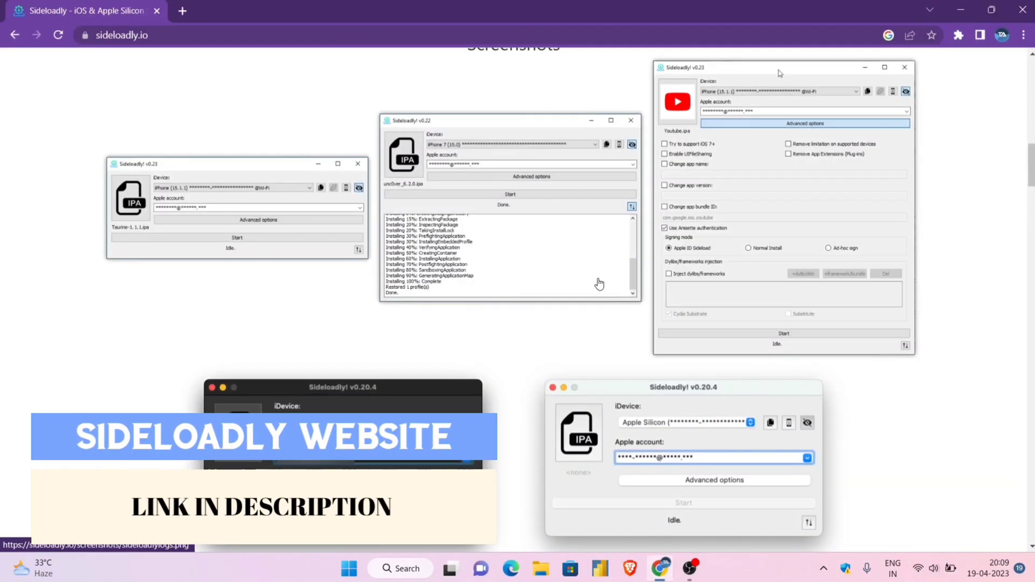
{"action": "scroll", "coordinate": [599, 283], "scroll_direction": "up", "scroll_amount": 15}
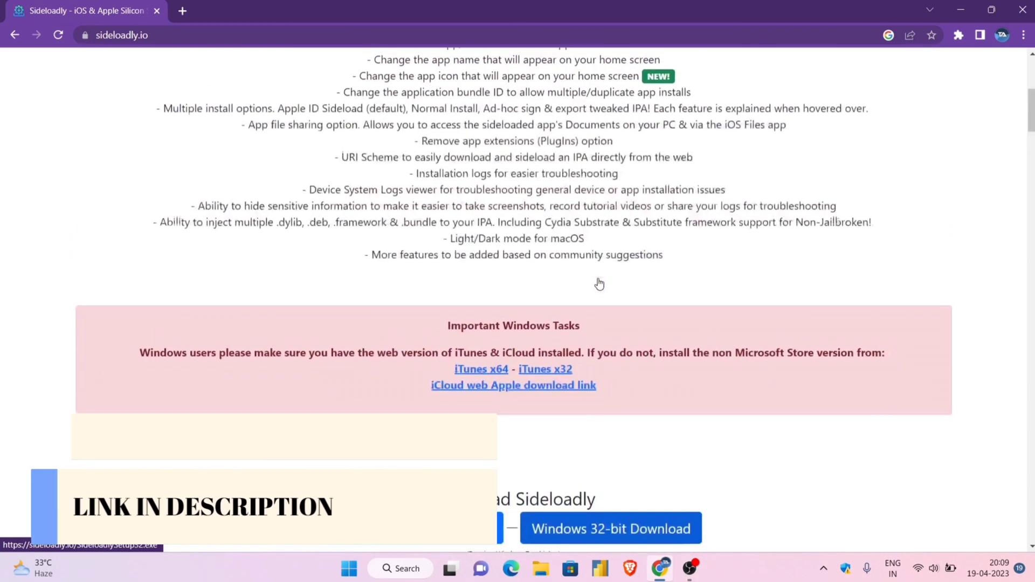
{"action": "scroll", "coordinate": [598, 283], "scroll_direction": "down", "scroll_amount": 8}
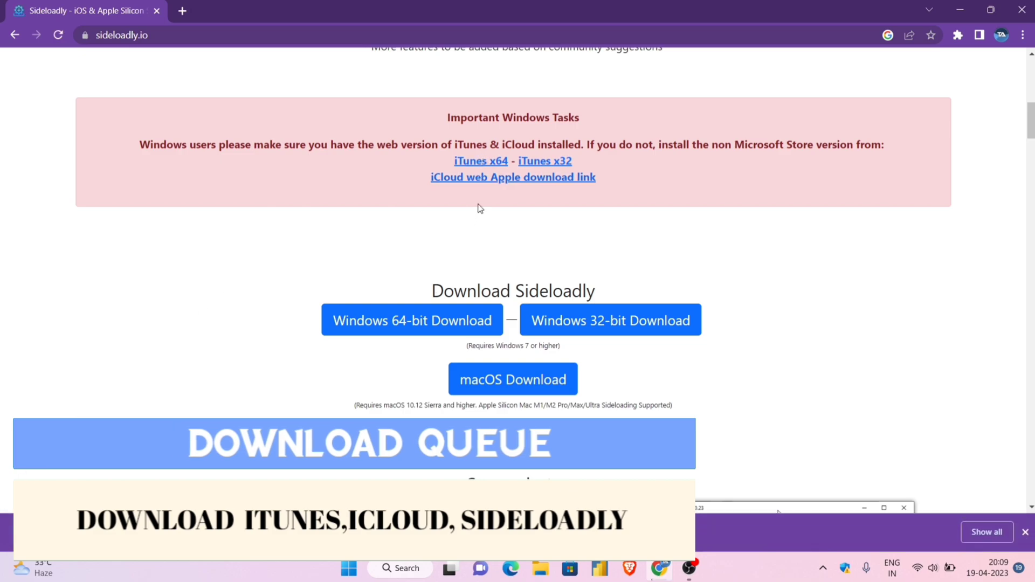
{"action": "left_click", "coordinate": [504, 179]}
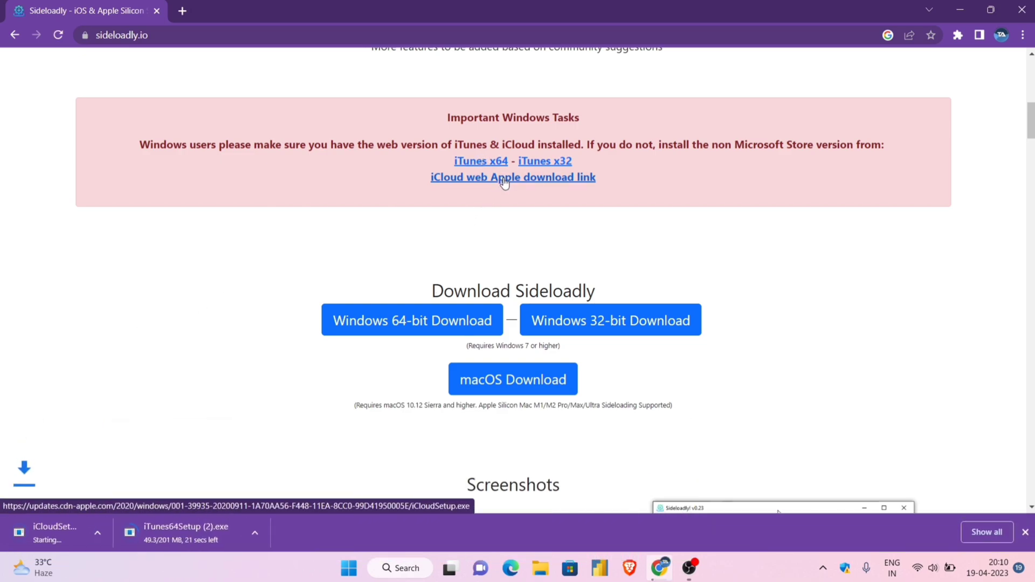
{"action": "left_click", "coordinate": [401, 323]}
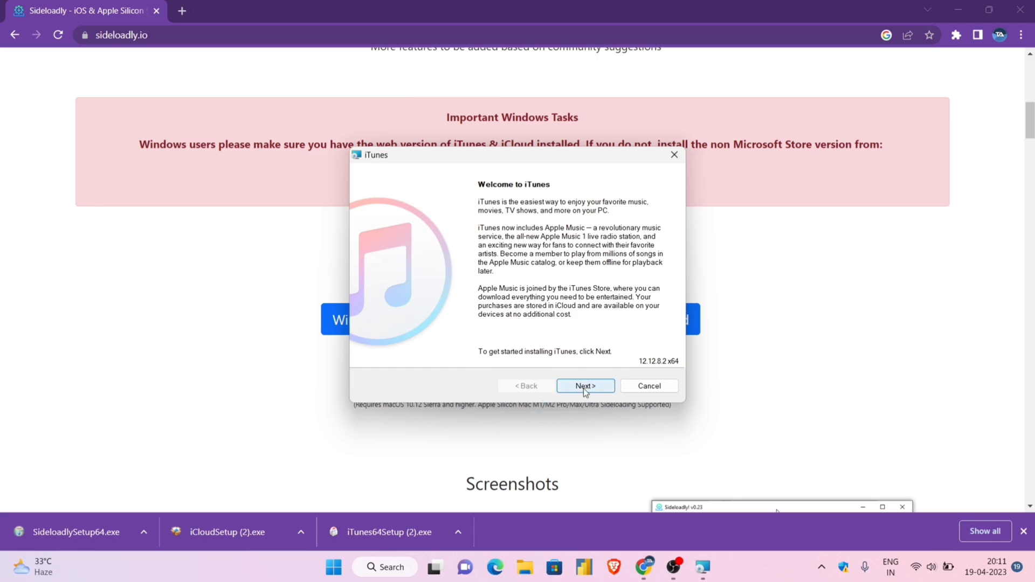
Step: Install iTunes with default options into C:\Program Files\iTunes
{"action": "left_click", "coordinate": [584, 386]}
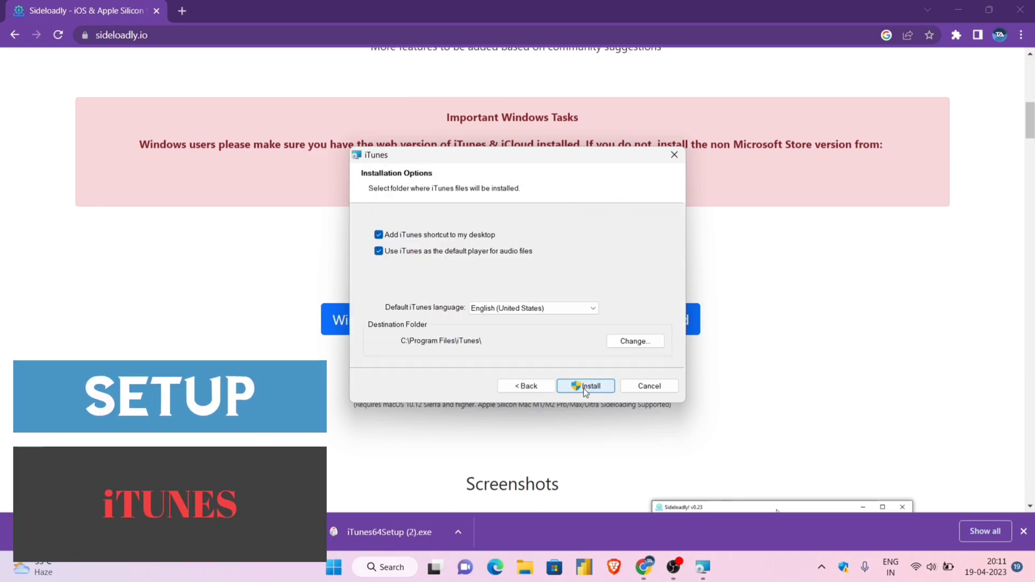
{"action": "left_click", "coordinate": [583, 386]}
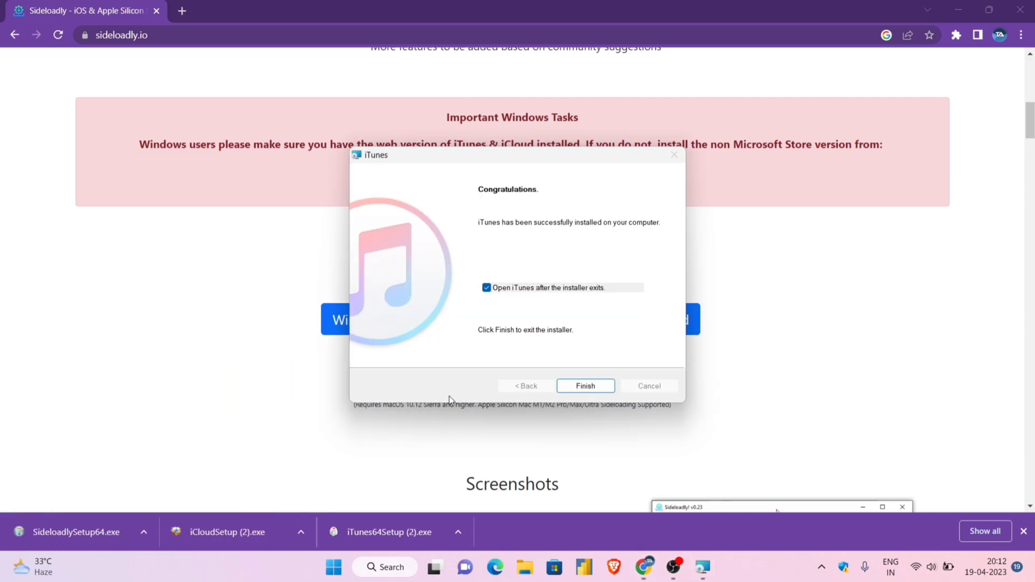
Step: Finish the installer to launch iTunes and sign in to the iTunes Store with the Apple ID password
{"action": "left_click", "coordinate": [601, 389]}
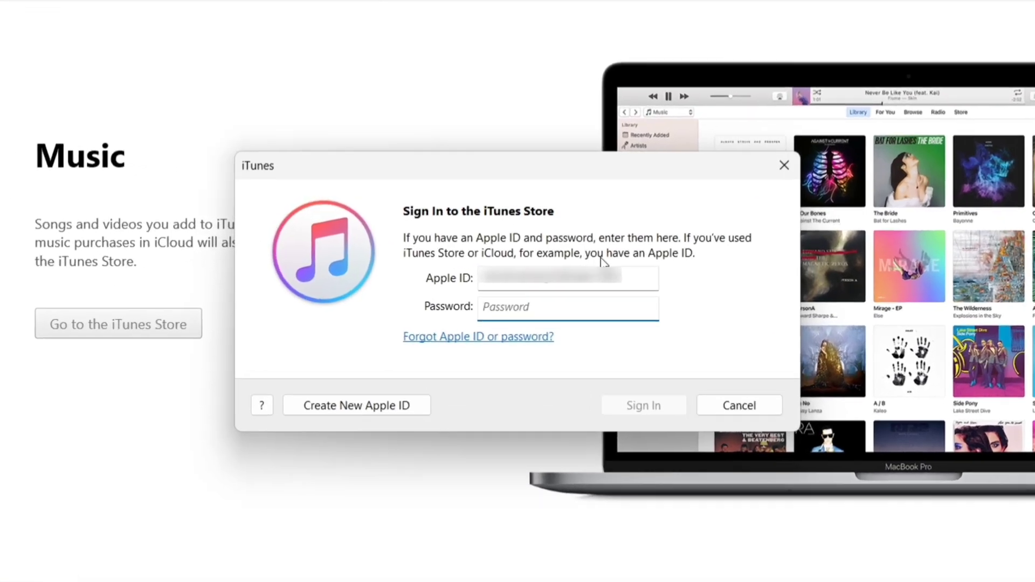
{"action": "key", "text": "ctrl+v"}
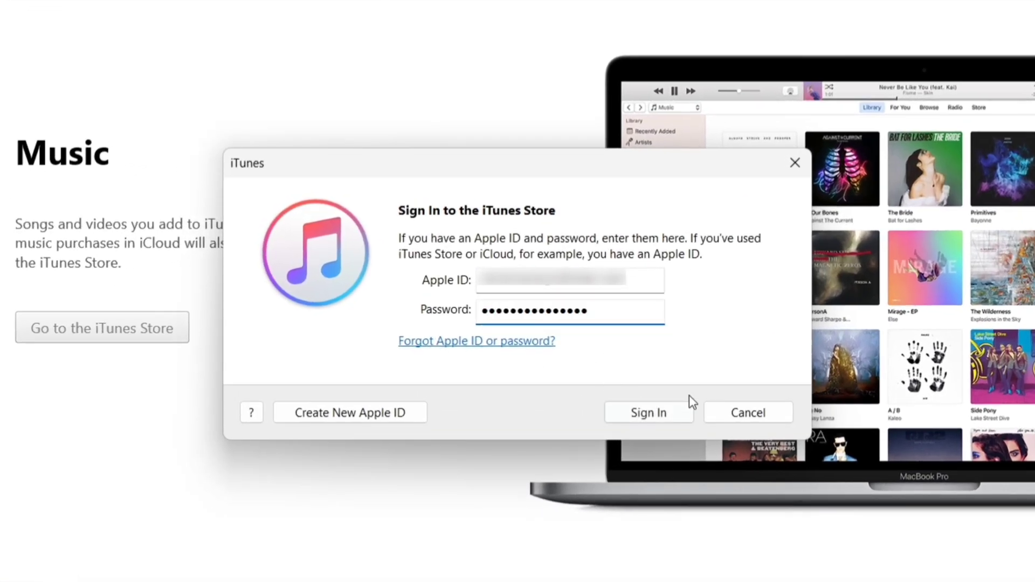
{"action": "left_click", "coordinate": [642, 412]}
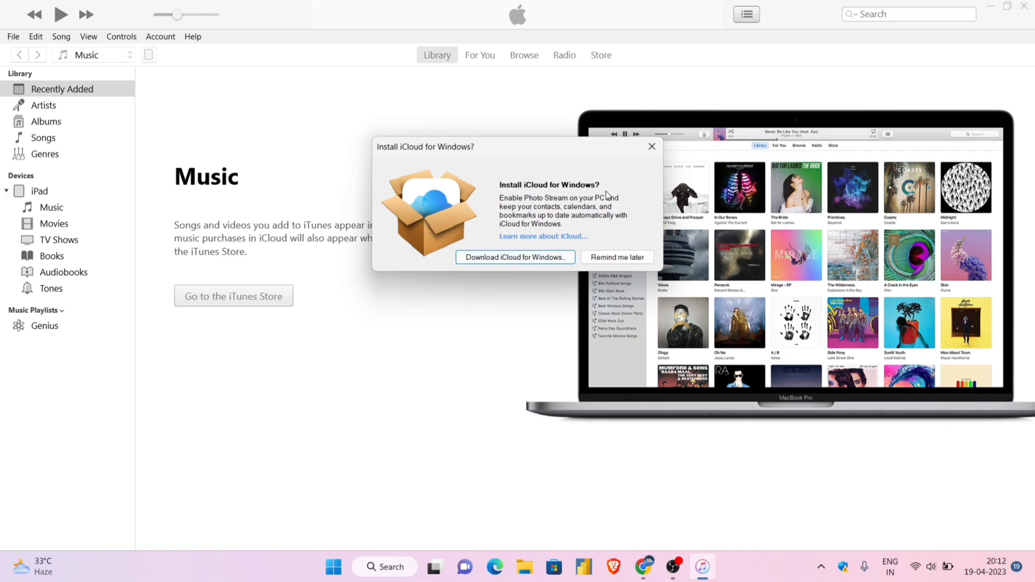
Step: Postpone the iCloud offer and authorise this computer for the Apple ID via Account > Authorizations
{"action": "left_click", "coordinate": [621, 258]}
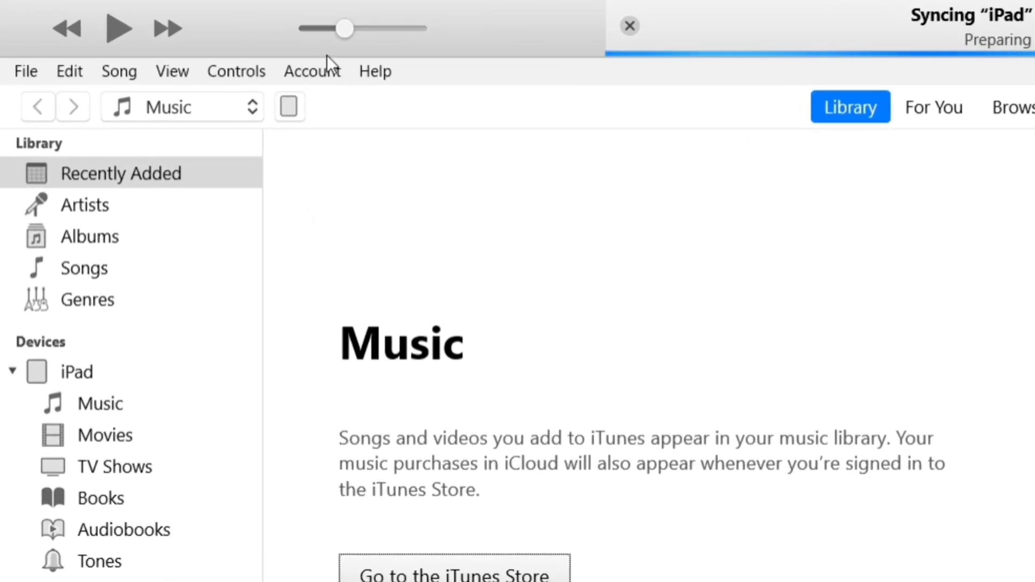
{"action": "left_click", "coordinate": [329, 70]}
{"action": "mouse_move", "coordinate": [420, 193]}
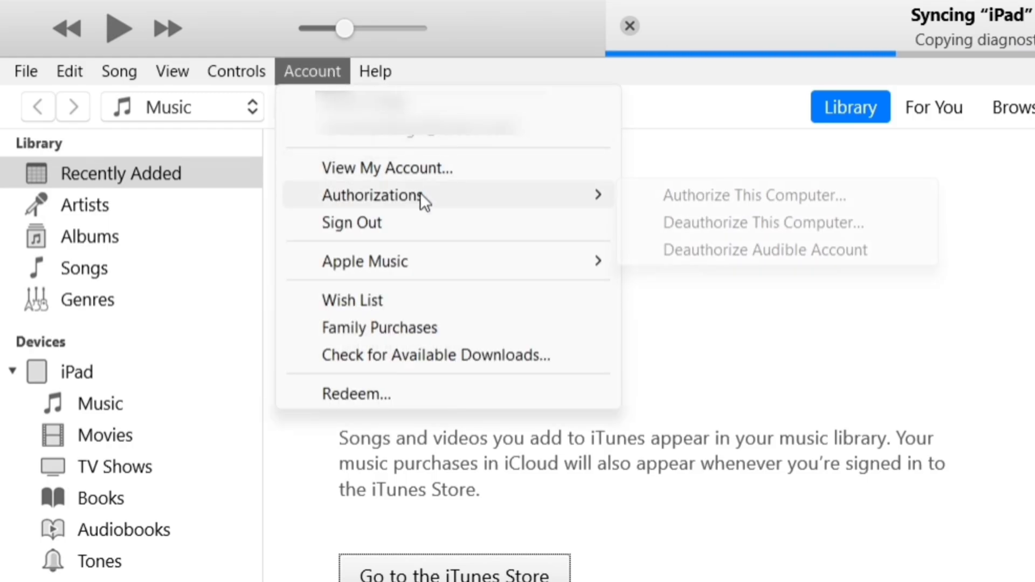
{"action": "left_click", "coordinate": [768, 195]}
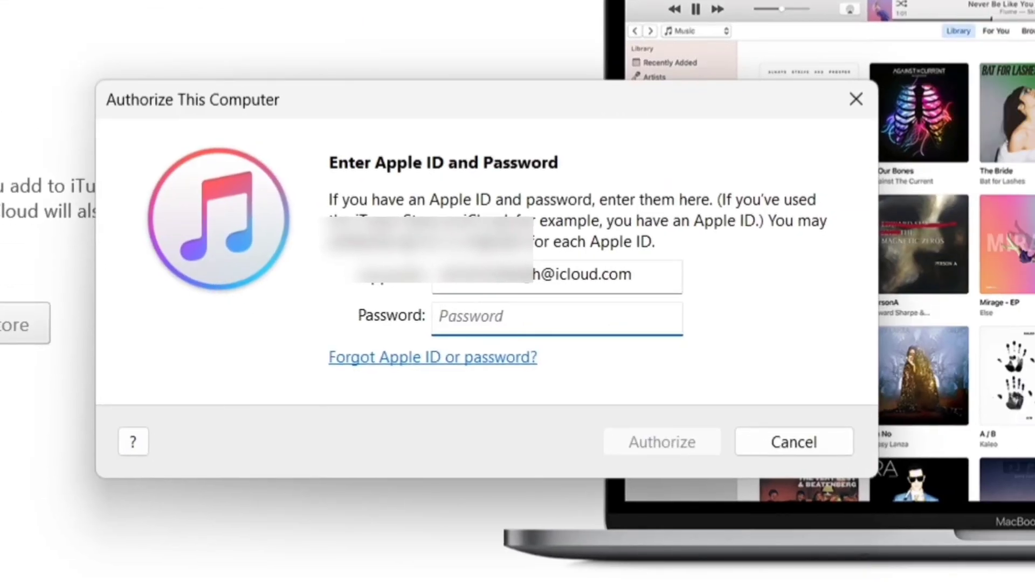
{"action": "key", "text": "ctrl+v"}
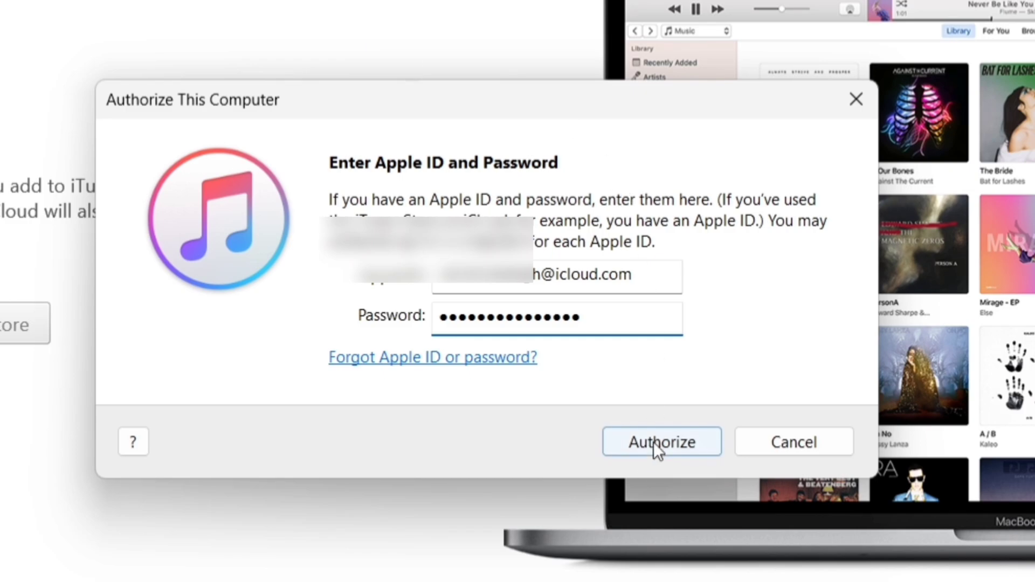
{"action": "left_click", "coordinate": [654, 440]}
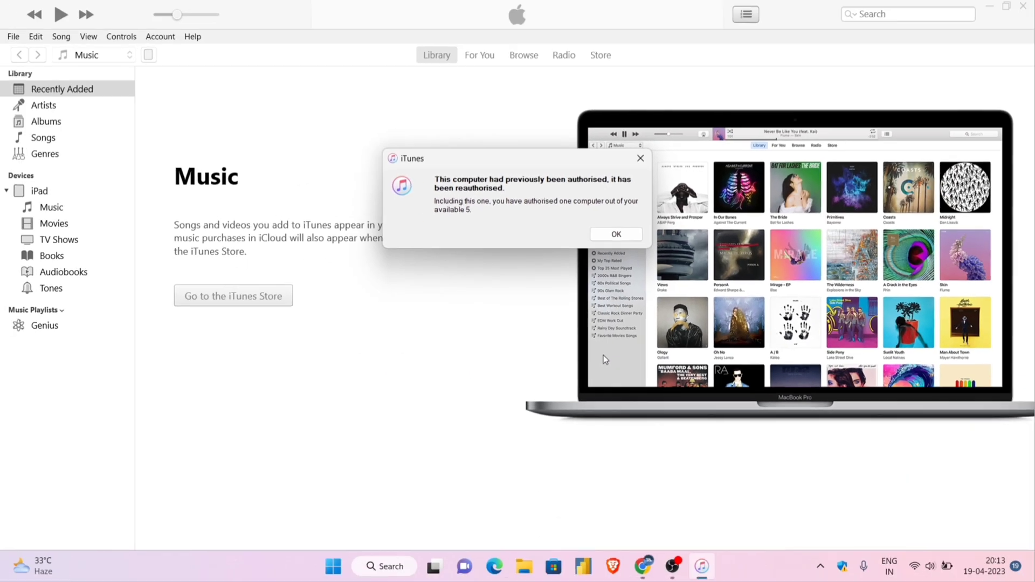
Step: Dismiss the reauthorisation message and check the iPad Summary options for automatic and Wi-Fi sync
{"action": "left_click", "coordinate": [614, 234]}
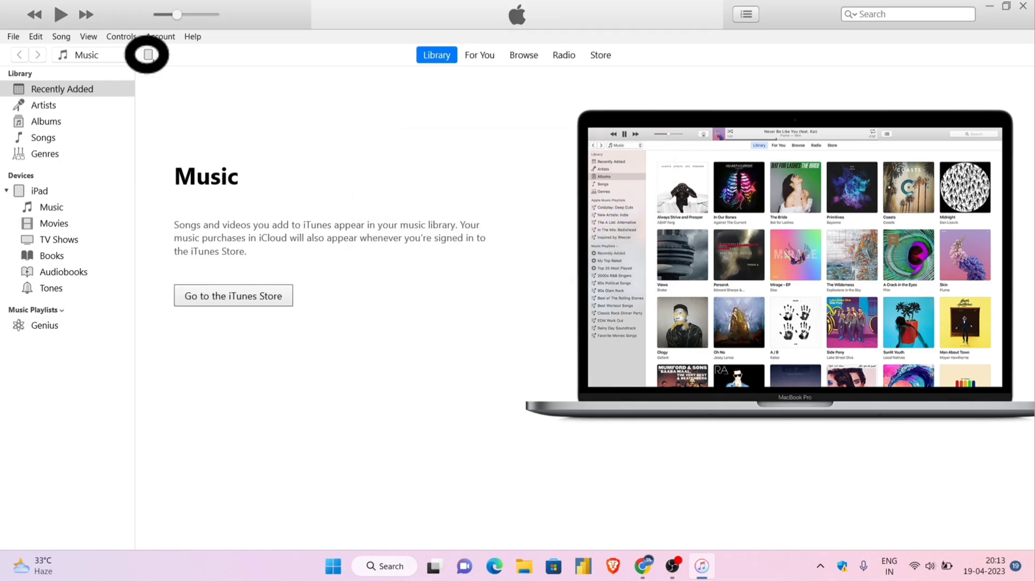
{"action": "left_click", "coordinate": [149, 54]}
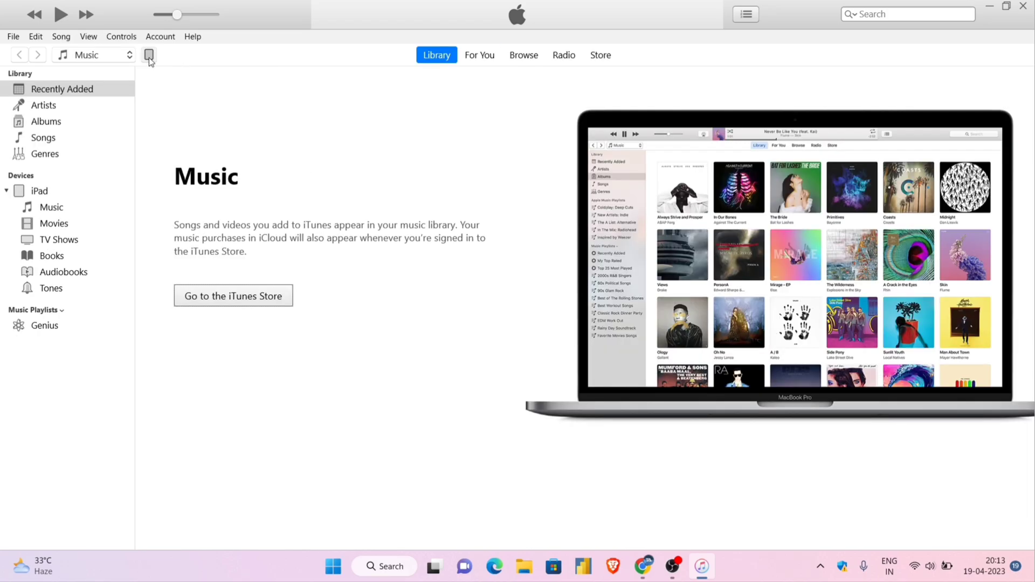
{"action": "left_click", "coordinate": [149, 55]}
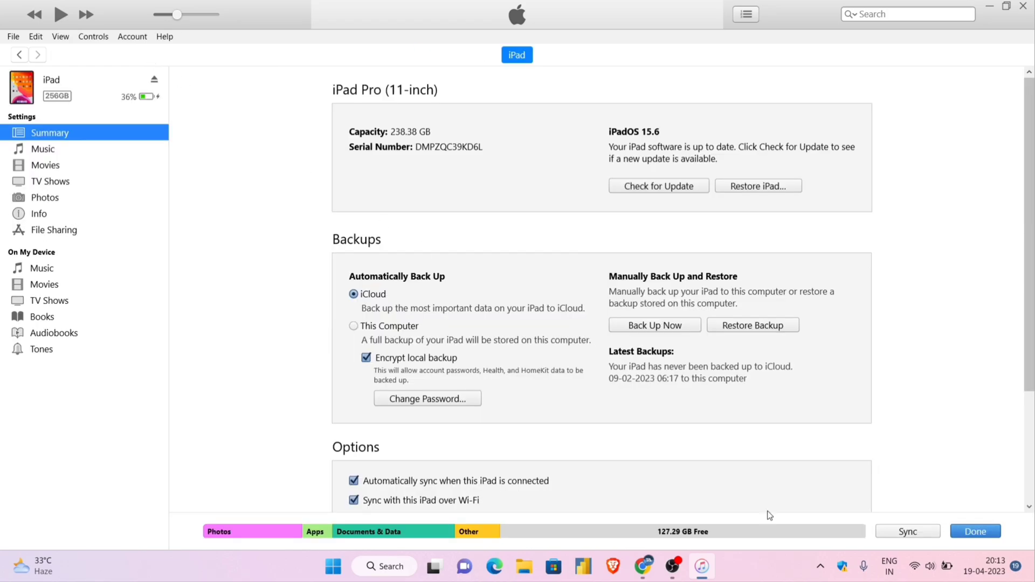
{"action": "scroll", "coordinate": [727, 484], "scroll_direction": "down", "scroll_amount": 3}
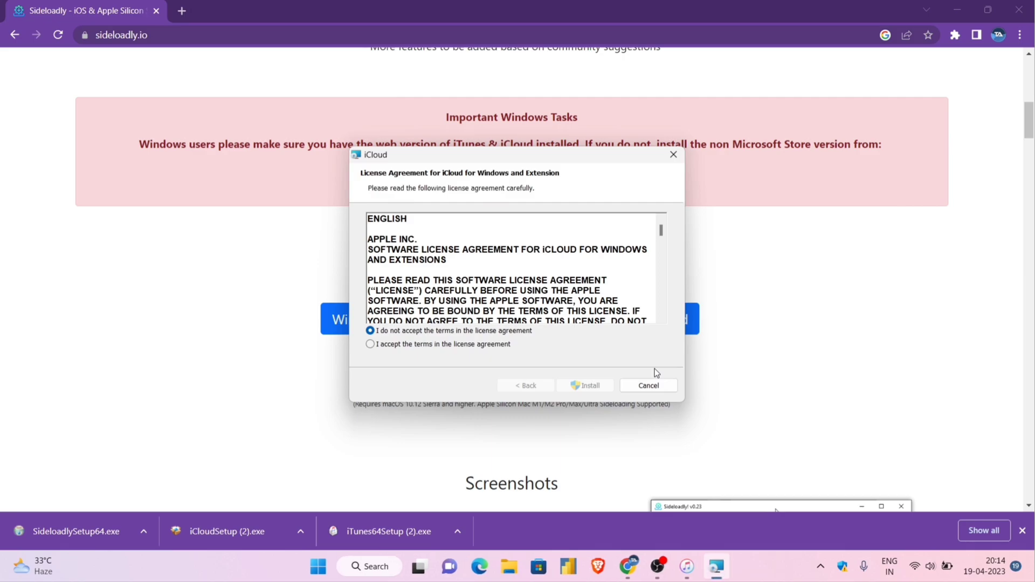
Step: Accept the iCloud licence terms, install iCloud for Windows, and close the installer
{"action": "left_click", "coordinate": [371, 344]}
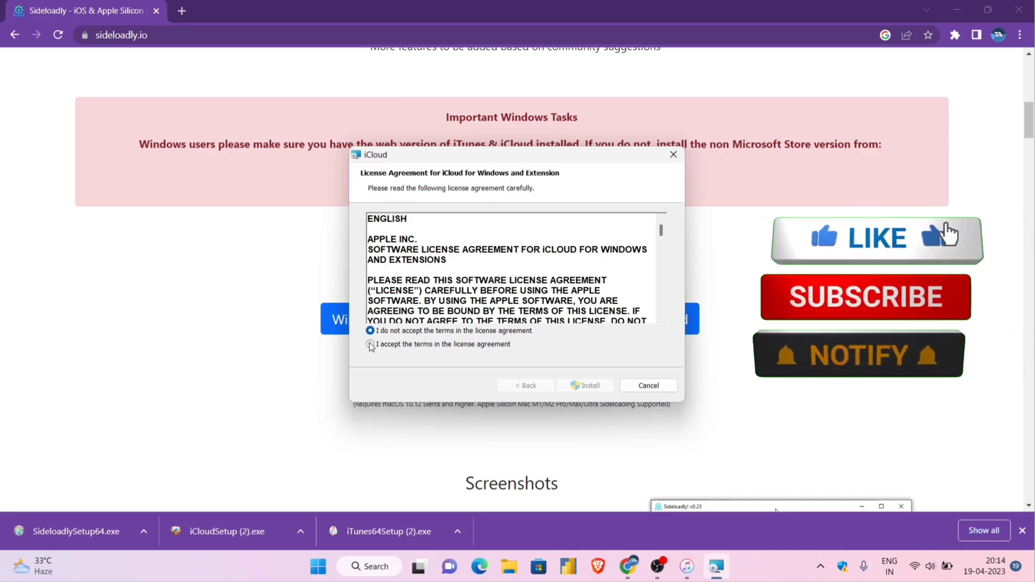
{"action": "left_click", "coordinate": [598, 386]}
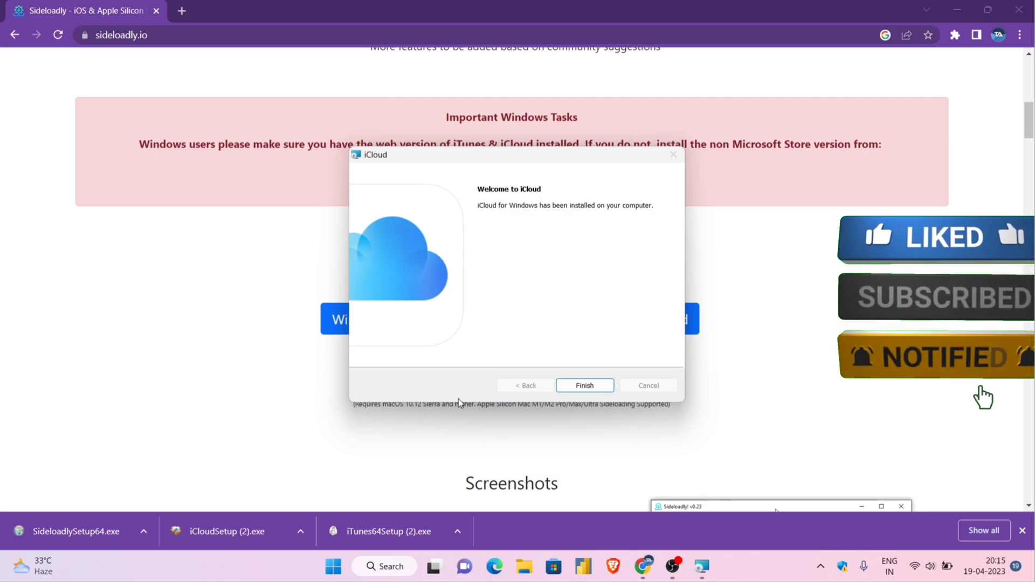
{"action": "left_click", "coordinate": [573, 386]}
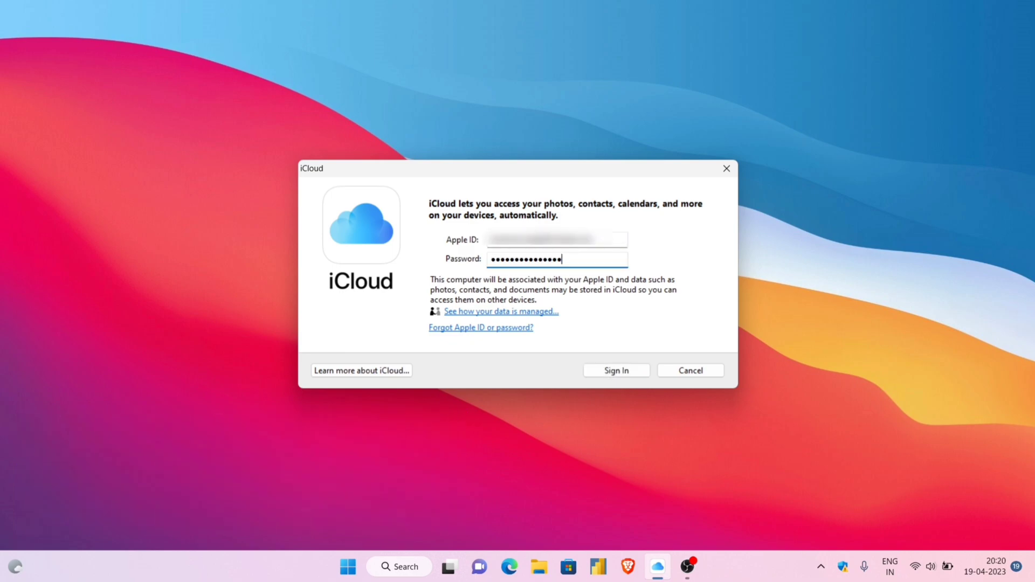
Step: Sign in to iCloud with the Apple ID, apply the sync choices, and minimize the window
{"action": "key", "text": "Return"}
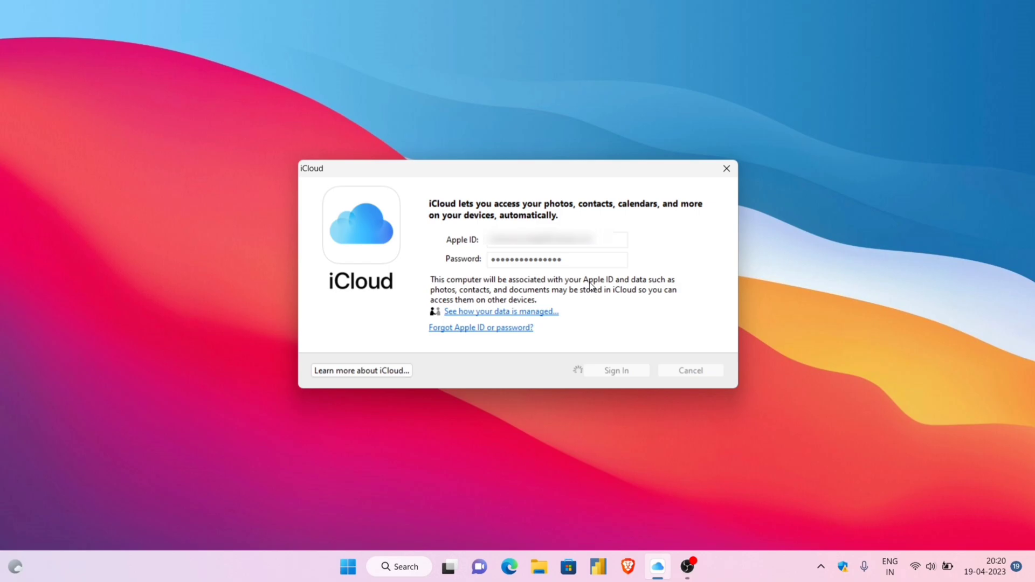
{"action": "left_click", "coordinate": [673, 389]}
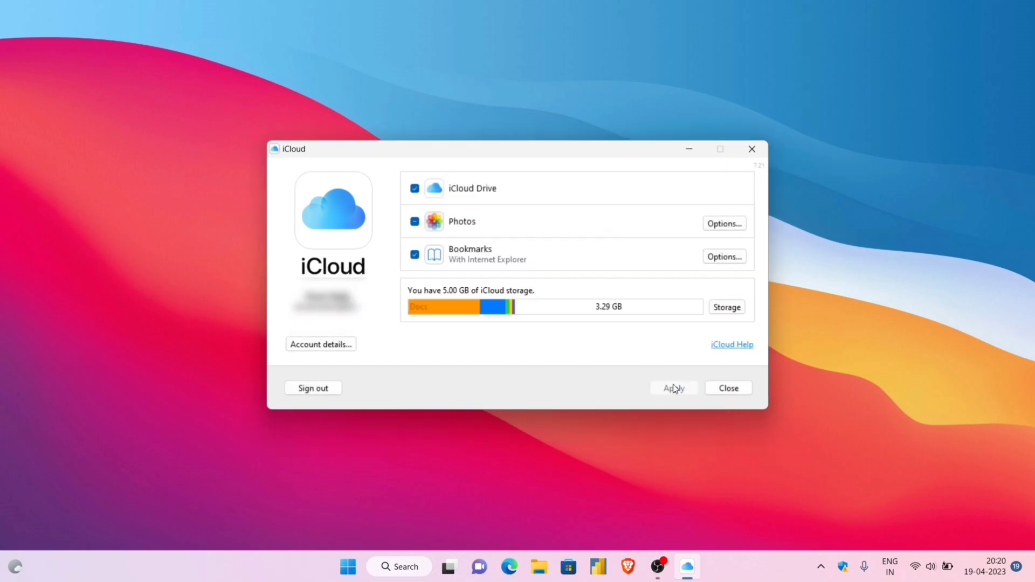
{"action": "key", "text": "XF86MonBrightnessUp"}
{"action": "left_click", "coordinate": [701, 153]}
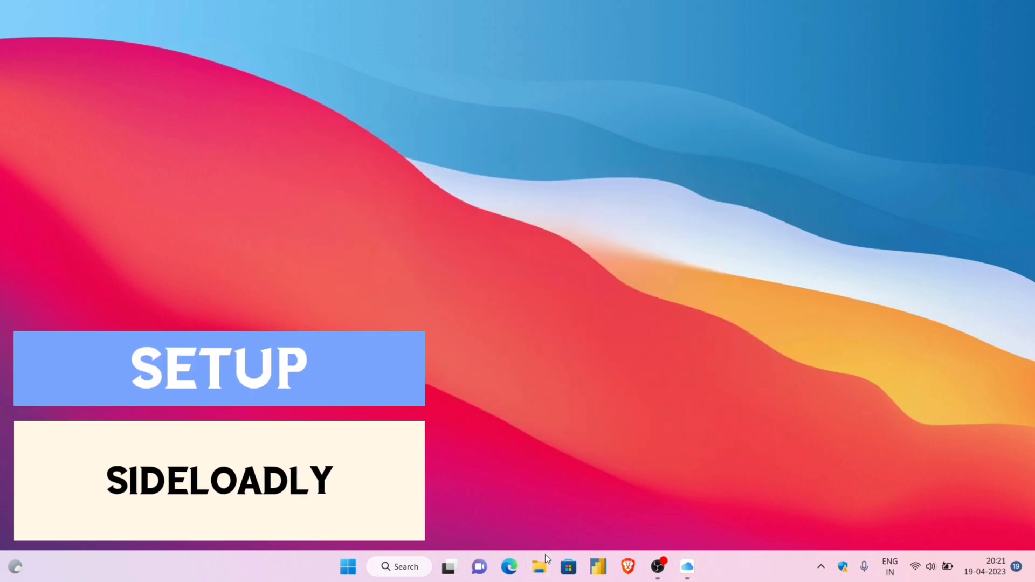
Step: Run SideloadlySetup64.exe from the Downloads folder as administrator
{"action": "left_click", "coordinate": [545, 555]}
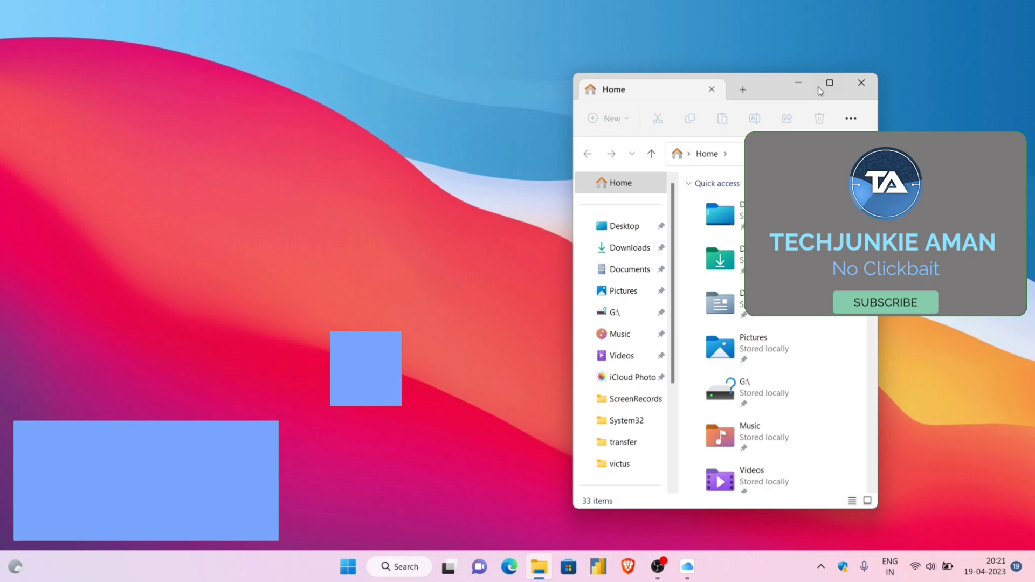
{"action": "left_click", "coordinate": [829, 83]}
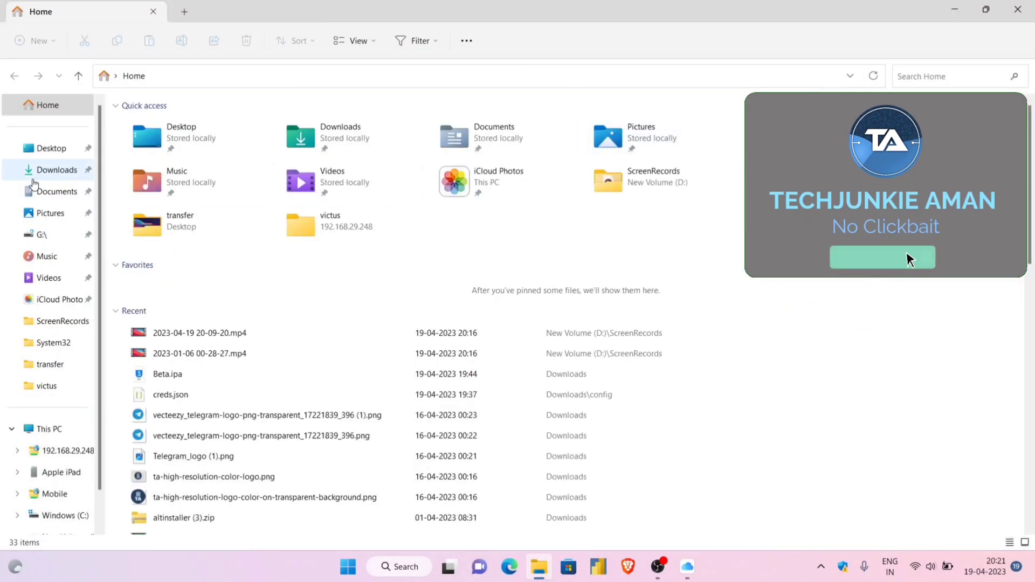
{"action": "left_click", "coordinate": [54, 171]}
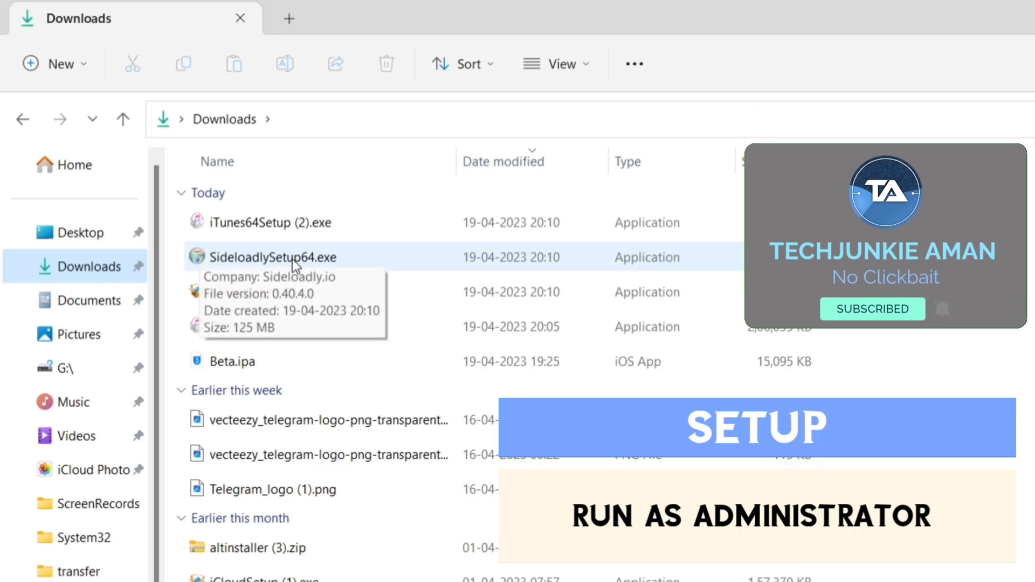
{"action": "right_click", "coordinate": [292, 260]}
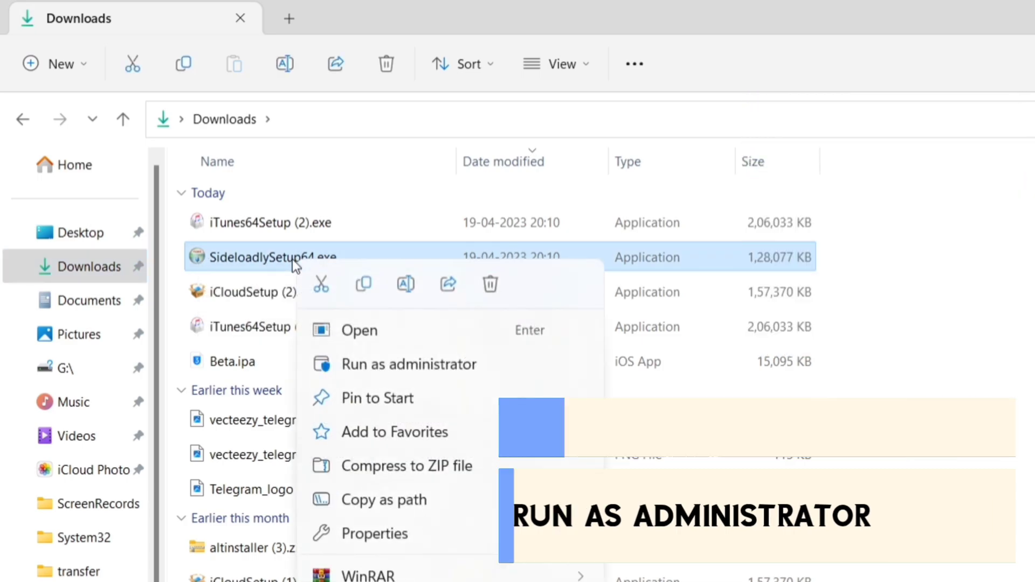
{"action": "left_click", "coordinate": [407, 368]}
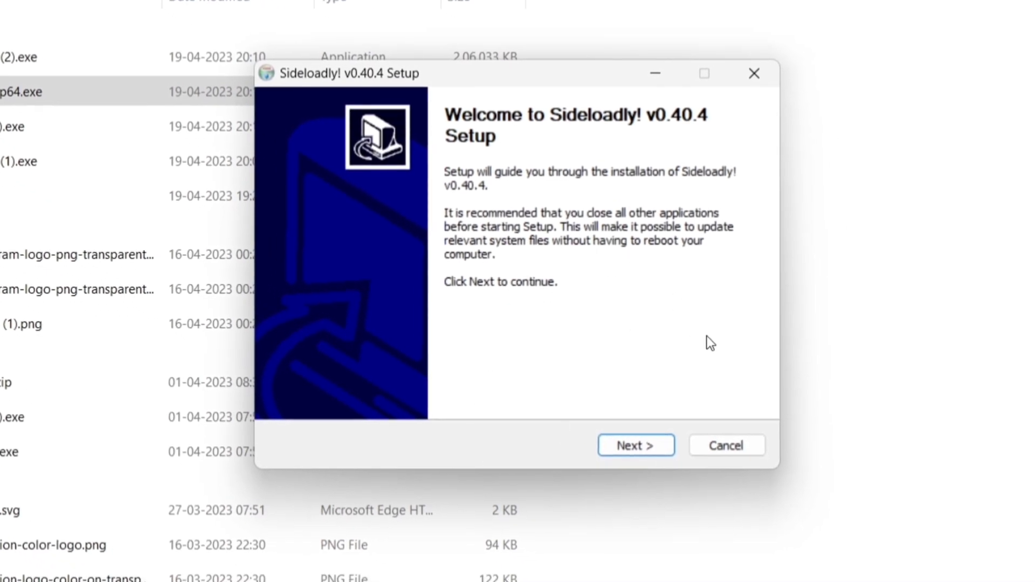
Step: Install Sideloadly v0.40.4 with default location and Start Menu folder, then launch it
{"action": "left_click", "coordinate": [634, 442]}
{"action": "left_click", "coordinate": [634, 441]}
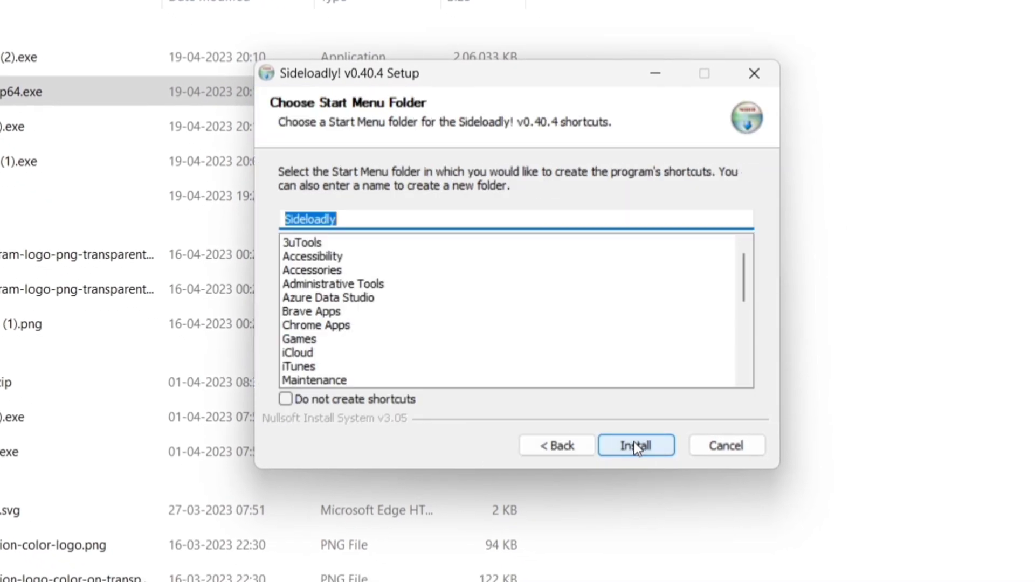
{"action": "left_click", "coordinate": [635, 443]}
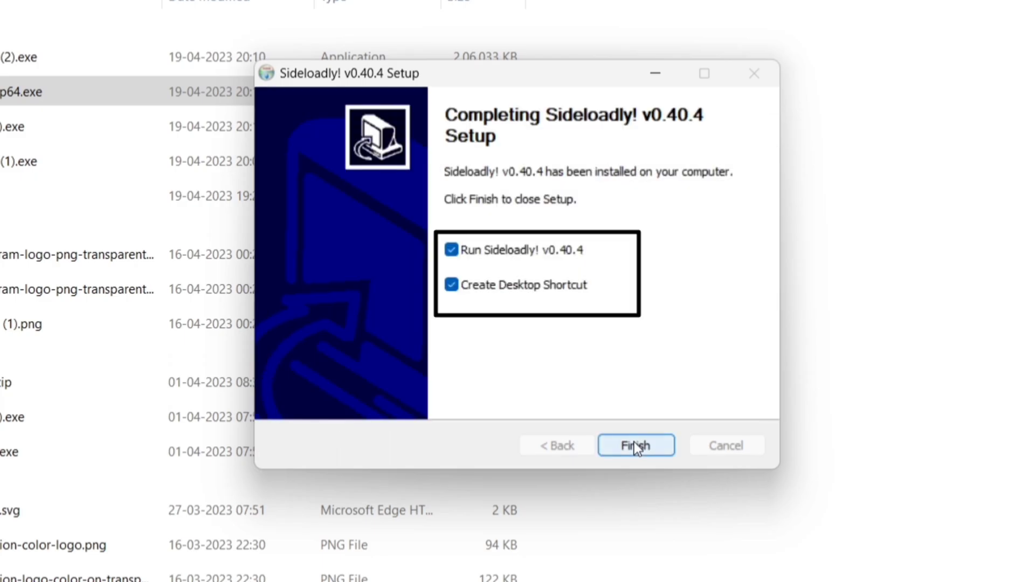
{"action": "left_click", "coordinate": [634, 445]}
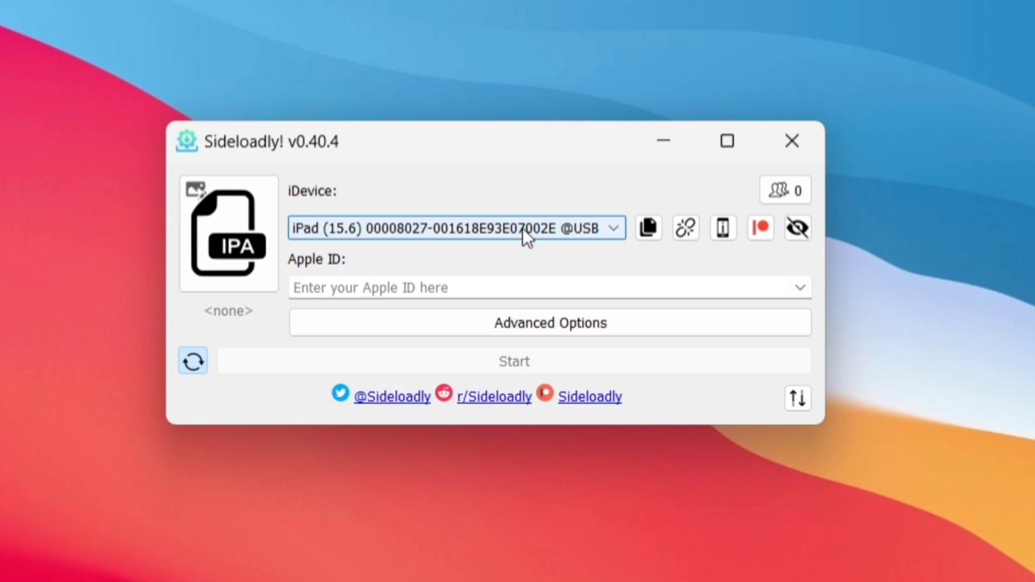
{"action": "left_click", "coordinate": [609, 226]}
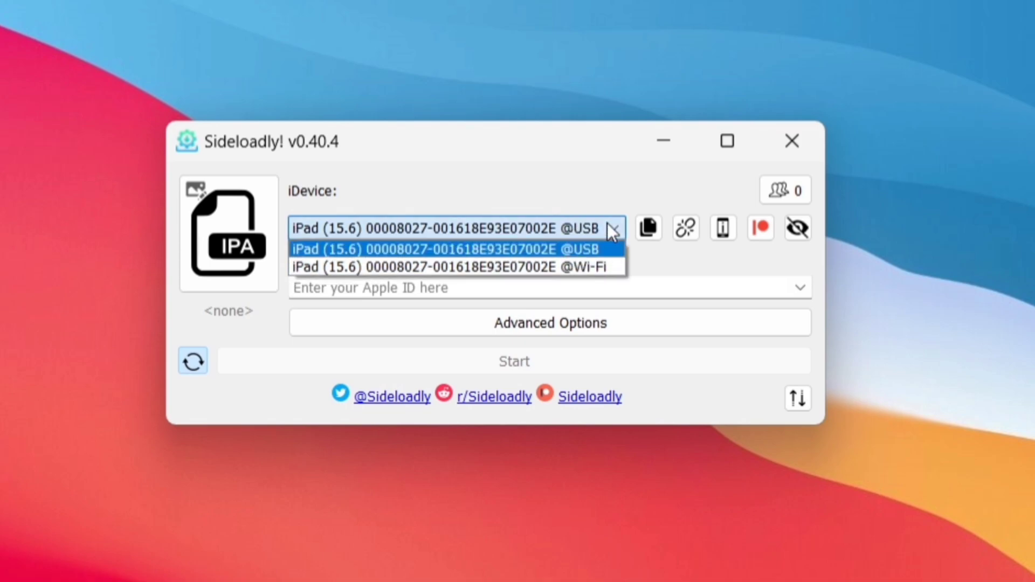
{"action": "left_click", "coordinate": [610, 266]}
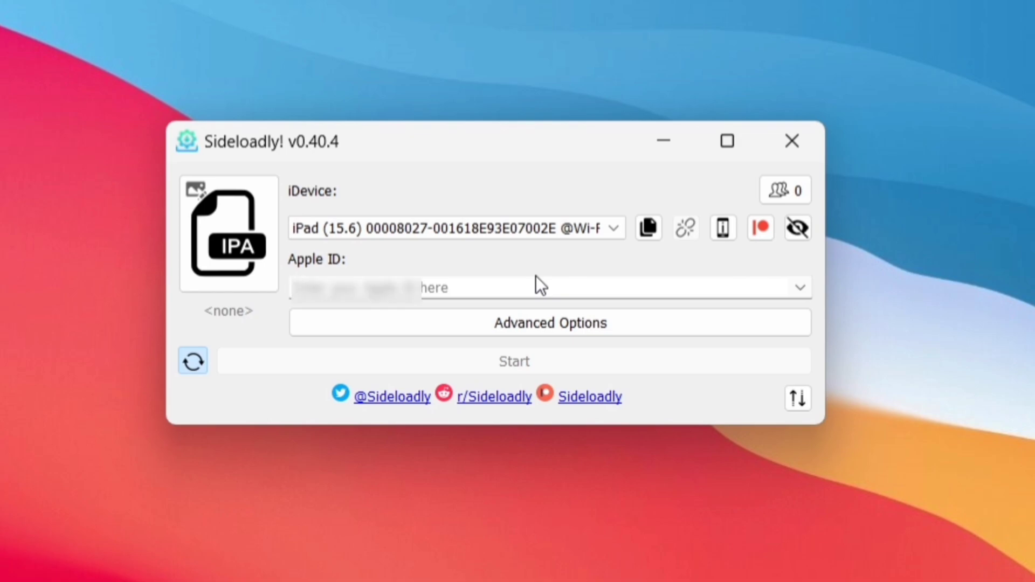
{"action": "type", "text": "@icloud.com"}
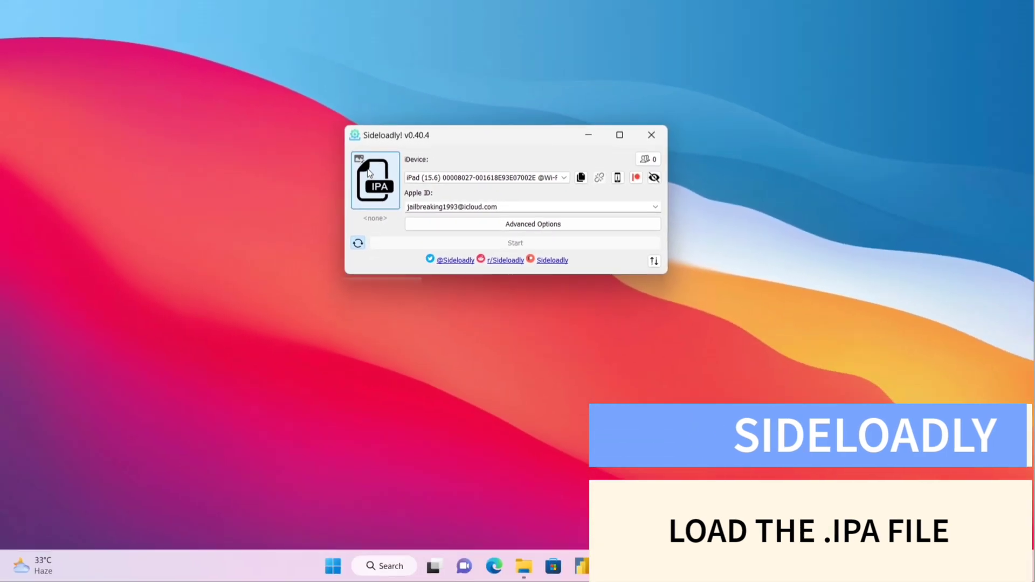
Step: Load iNDS.ipa from the Downloads folder as the IPA file in Sideloadly
{"action": "left_click", "coordinate": [369, 172]}
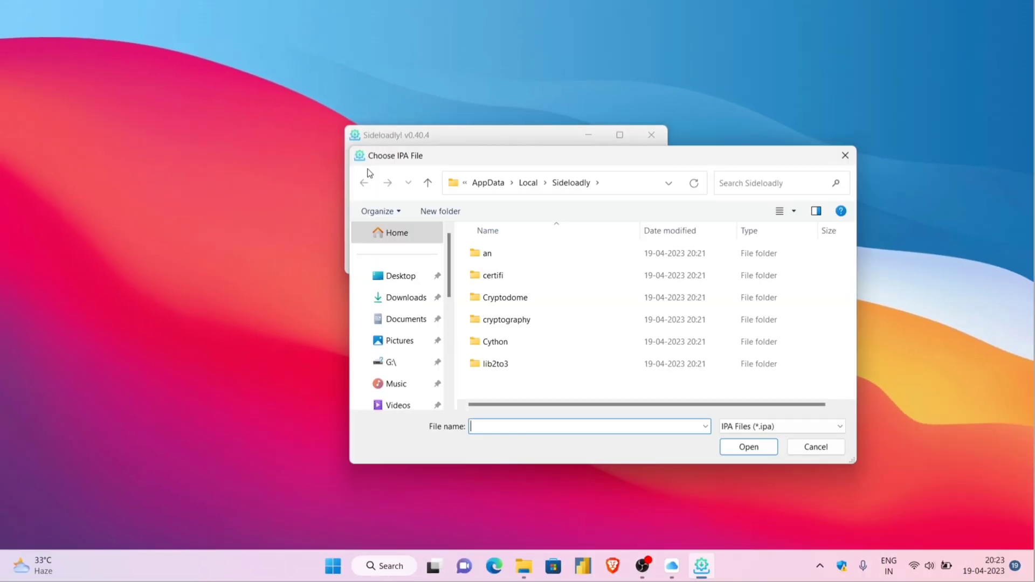
{"action": "left_click", "coordinate": [419, 298]}
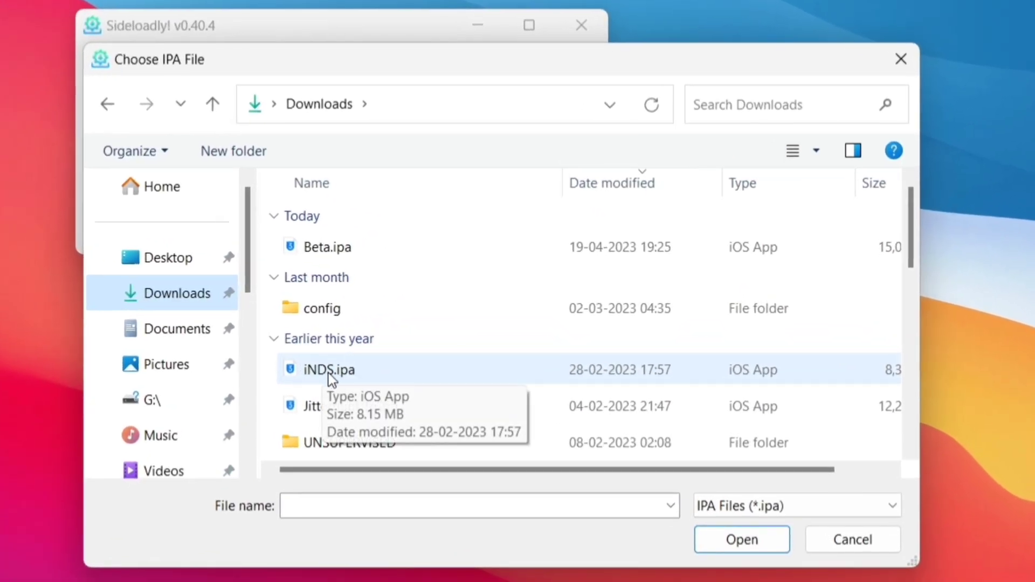
{"action": "left_click", "coordinate": [341, 372]}
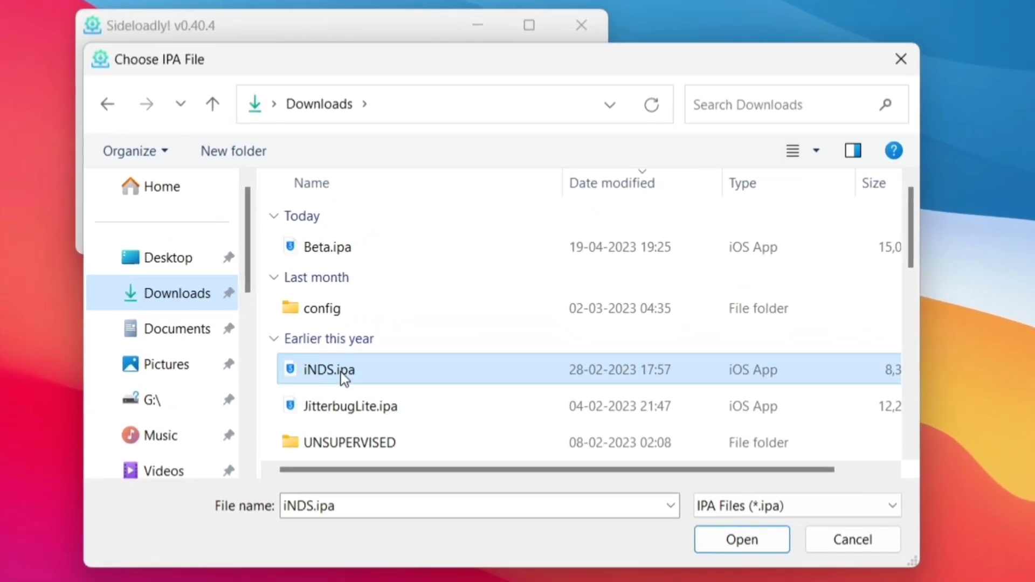
{"action": "left_click", "coordinate": [745, 541]}
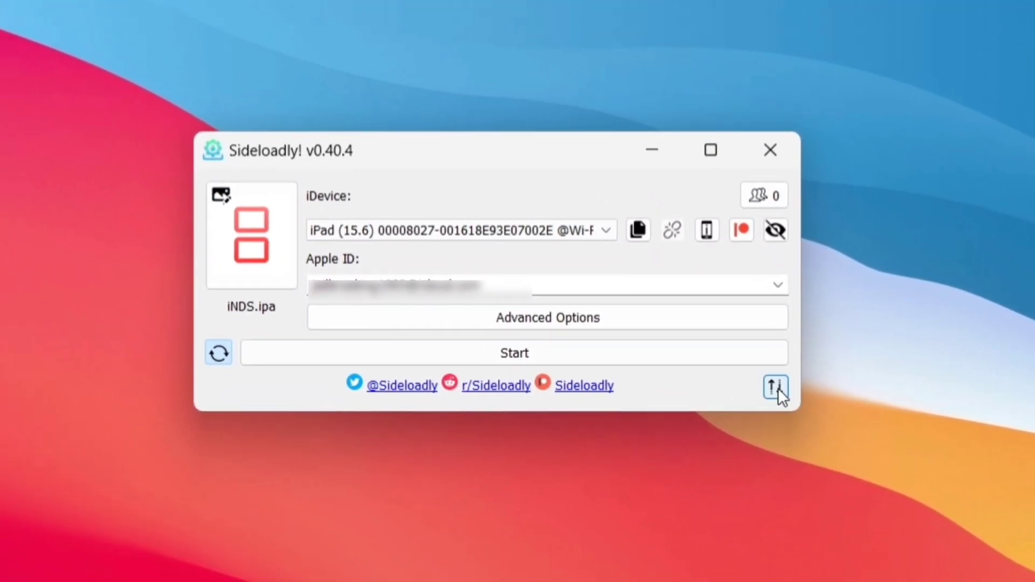
Step: Show the log panel, start sideloading iNDS.ipa to the iPad, and confirm the Apple ID password
{"action": "left_click", "coordinate": [777, 387]}
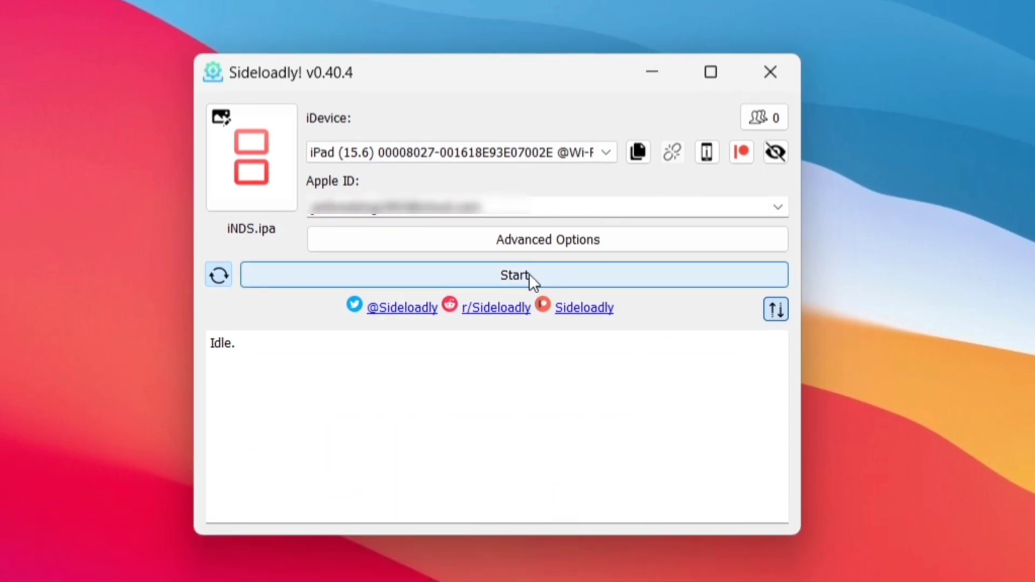
{"action": "left_click", "coordinate": [528, 274]}
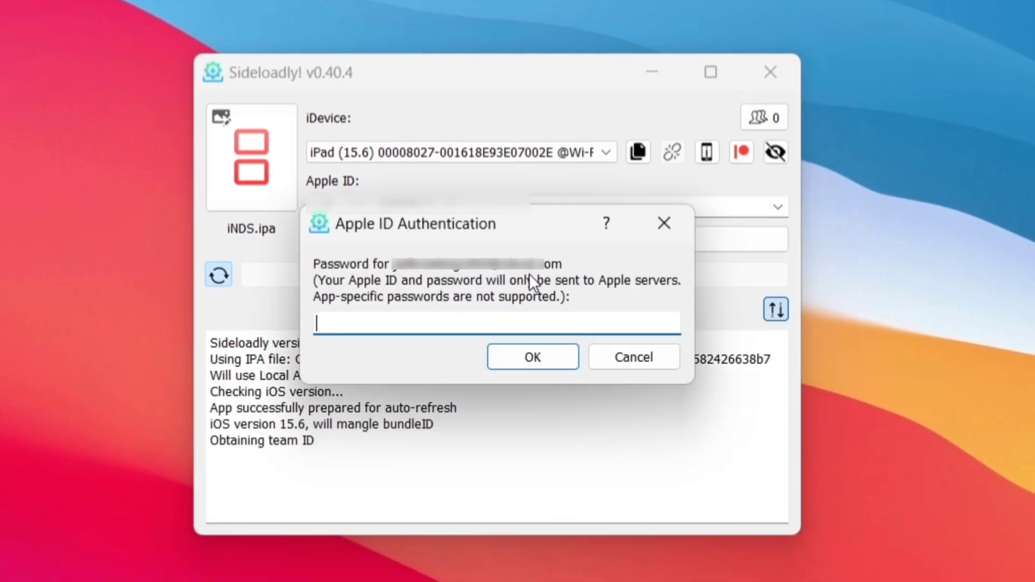
{"action": "left_click", "coordinate": [529, 358]}
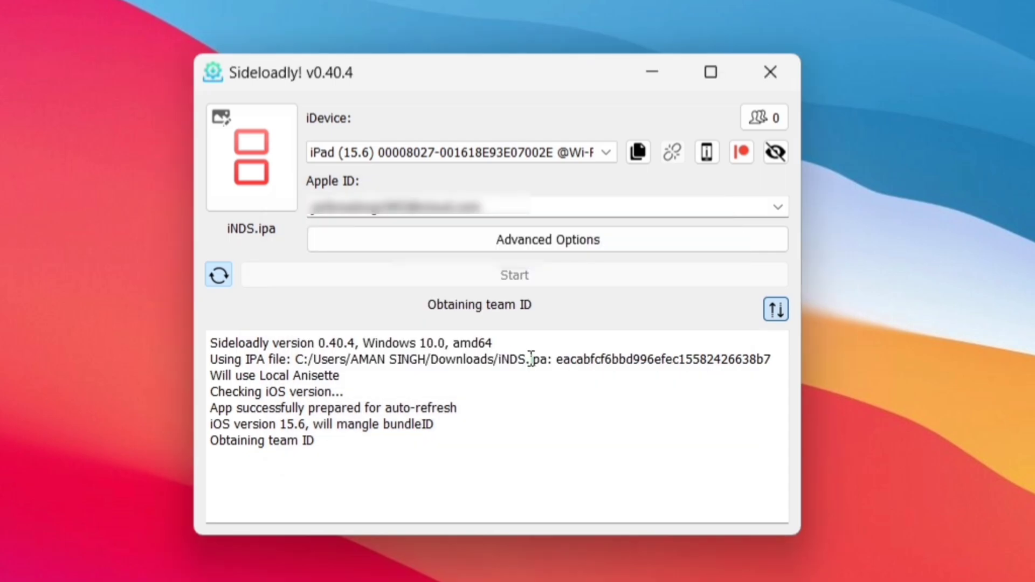